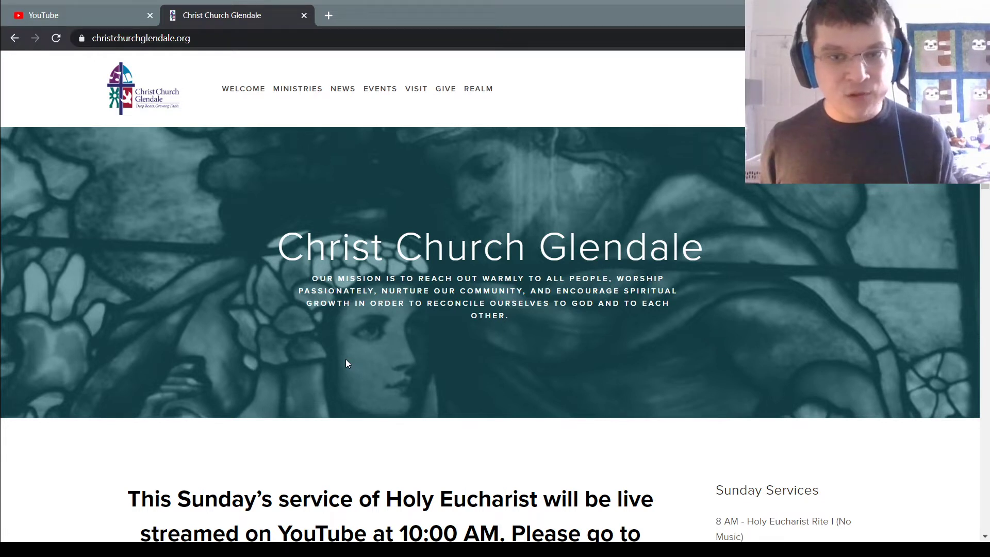
scroll(347, 360, "down", 1)
scroll(348, 344, "down", 2)
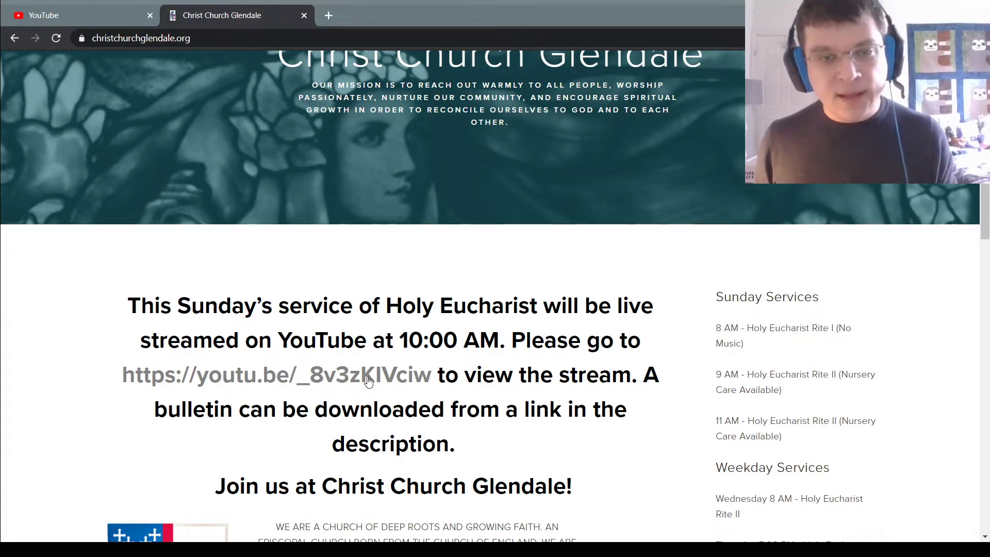
Open the 'Holy Eucharist for the Fifth Sunday in Lent' livestream and pause it right after it starts.
left_click(403, 389)
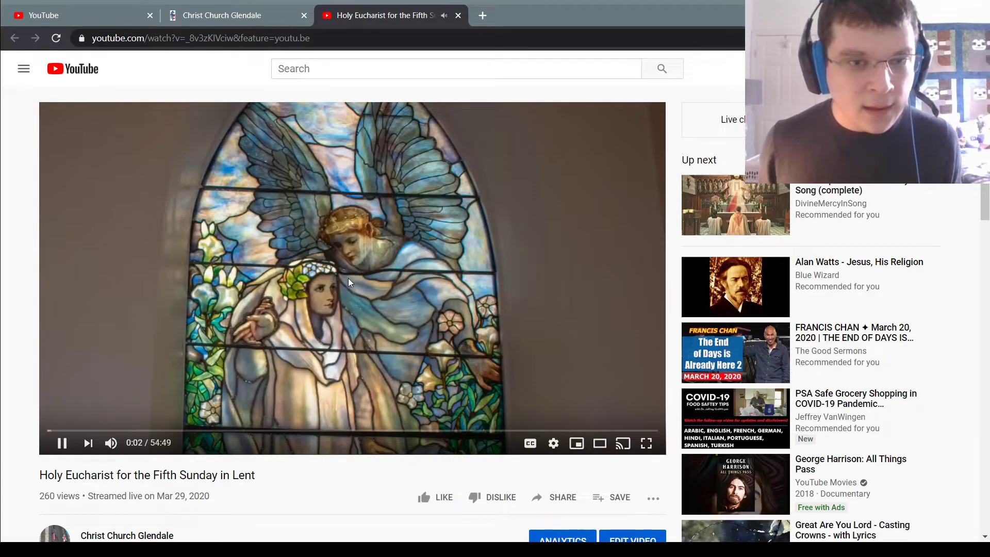
left_click(339, 281)
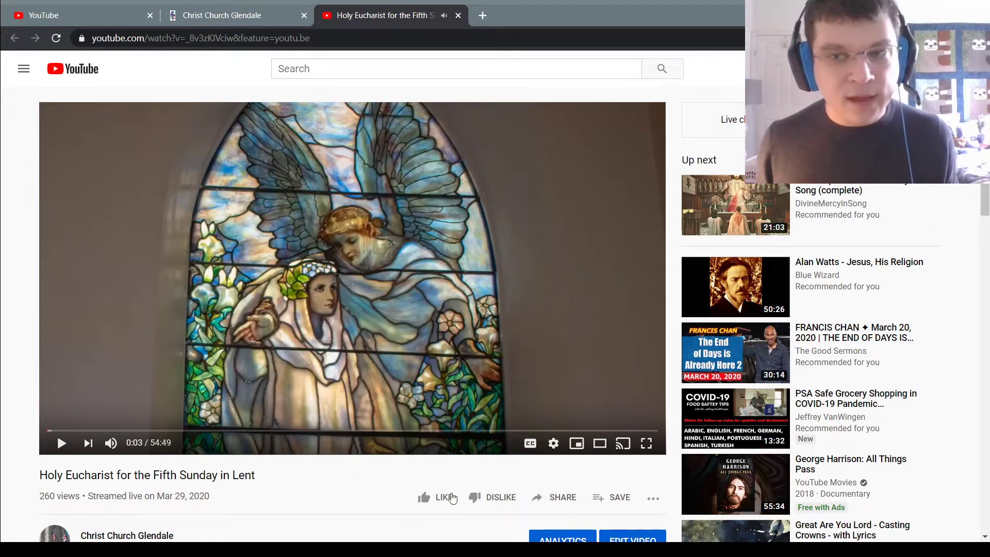
scroll(215, 293, "down", 3)
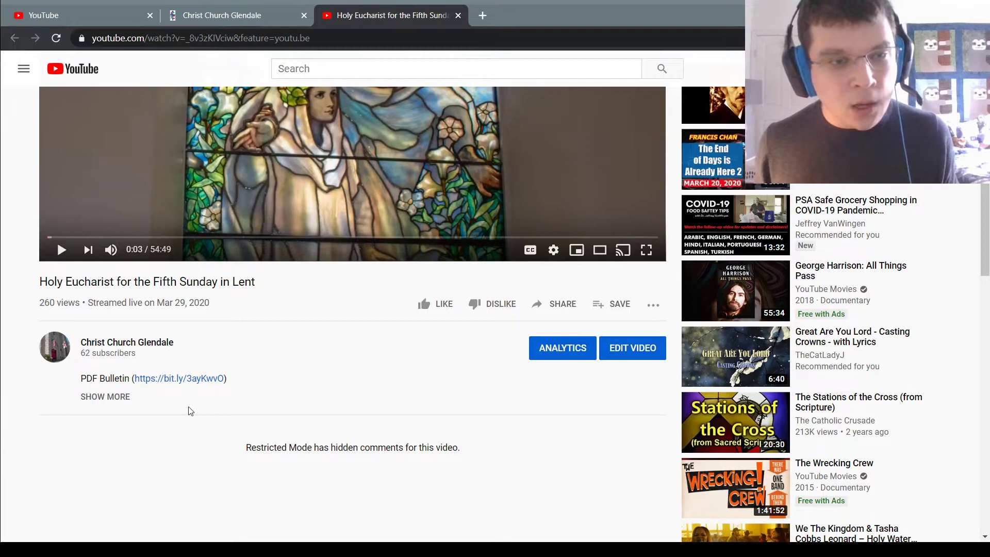
View the 14-page March 29 PDF bulletin through The Lessons, then return to the service video.
left_click(145, 379)
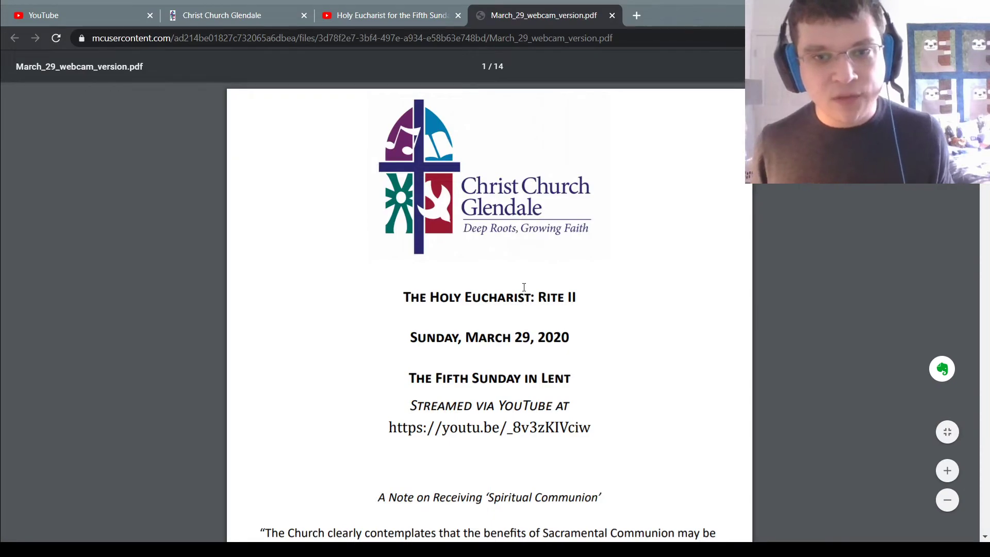
scroll(242, 392, "down", 4)
scroll(517, 280, "down", 1)
scroll(517, 280, "down", 1)
scroll(510, 288, "down", 3)
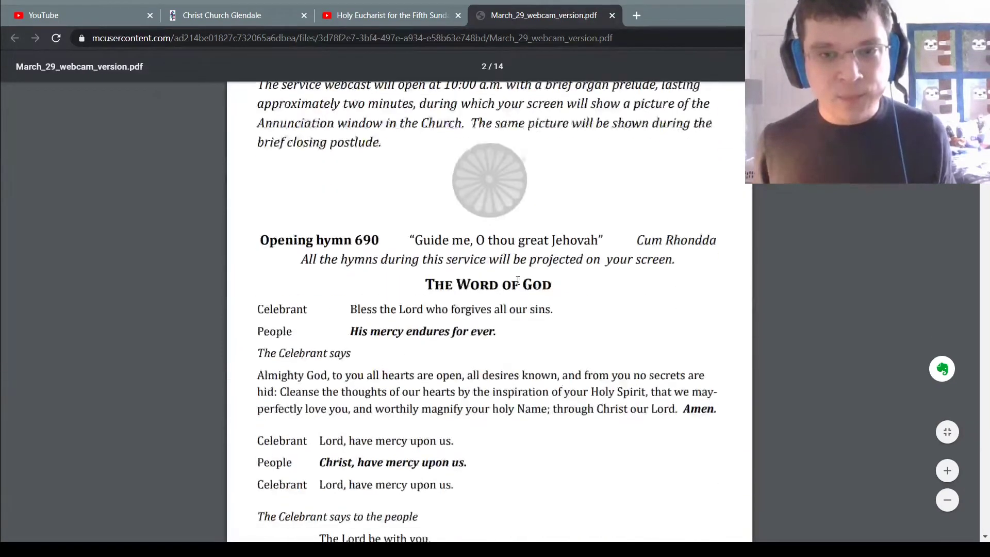
scroll(504, 296, "down", 1)
scroll(499, 304, "down", 5)
scroll(487, 278, "down", 5)
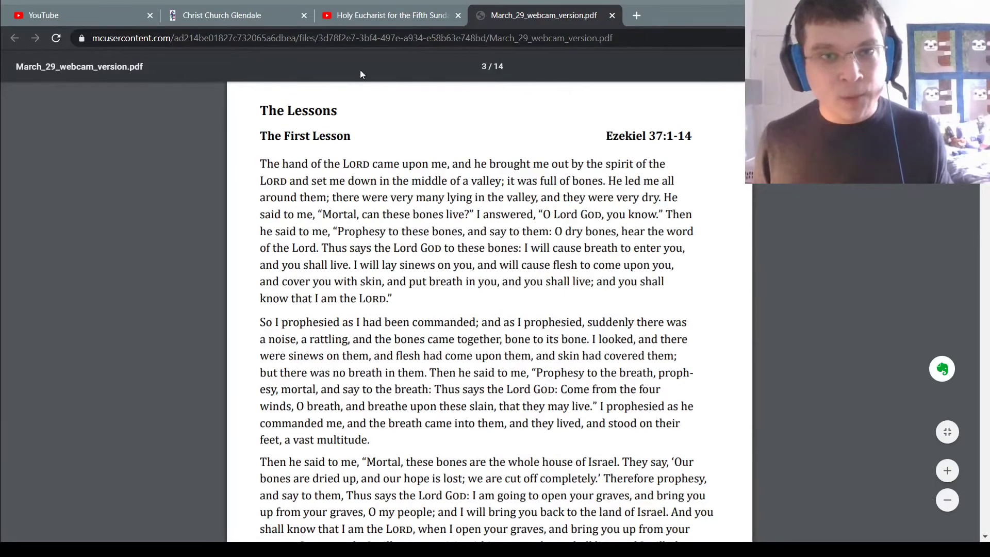
left_click(360, 20)
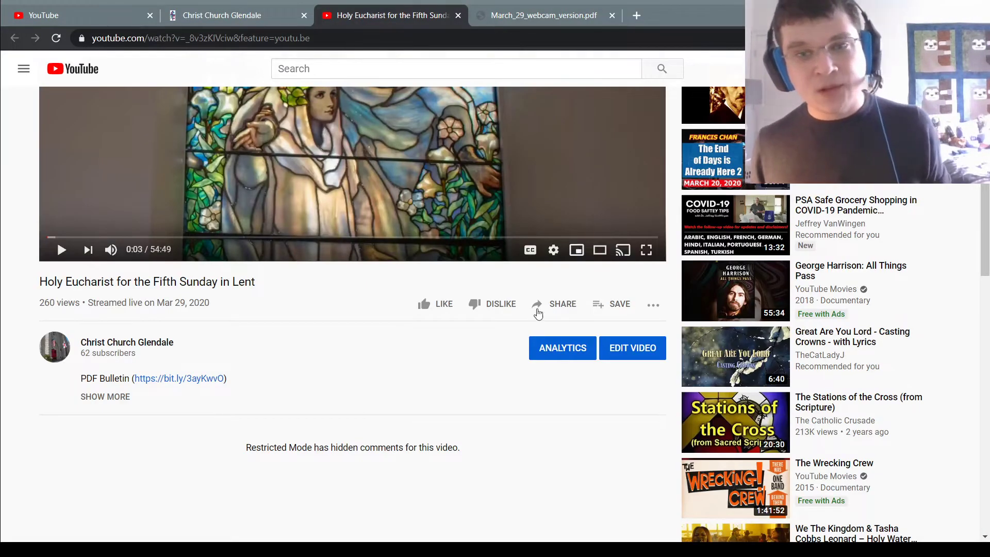
scroll(464, 333, "up", 3)
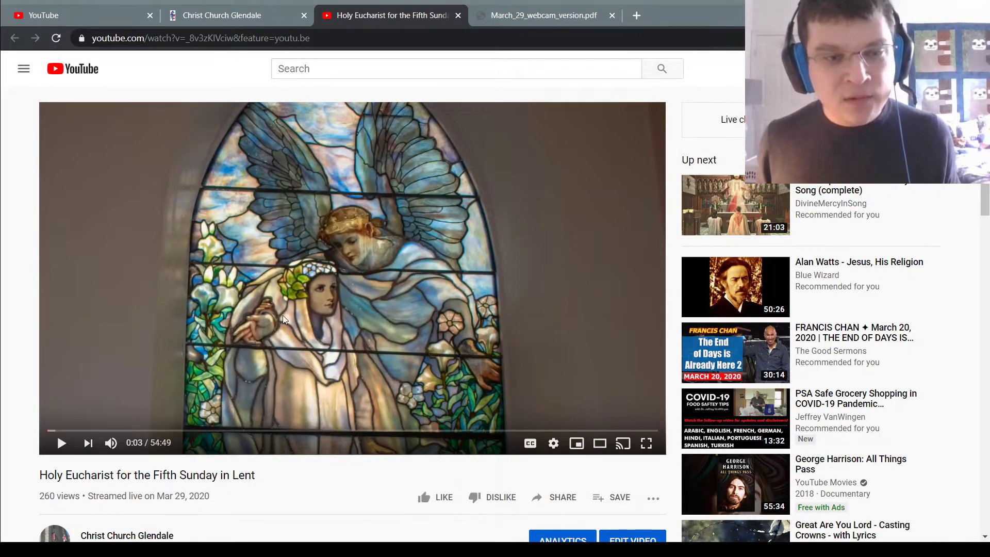
scroll(271, 295, "down", 1)
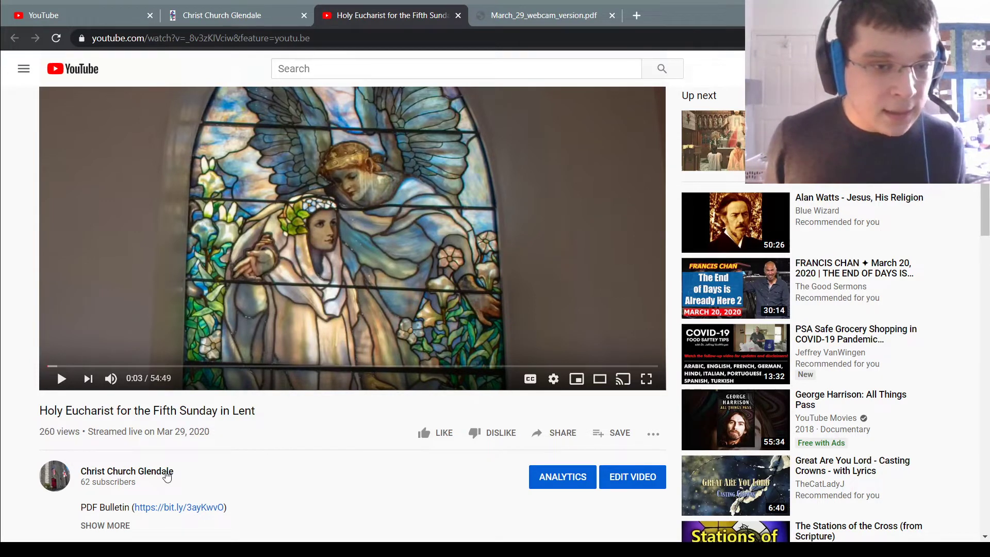
Search YouTube for 'christ church glendale' and open the church's channel from the results.
left_click(167, 476)
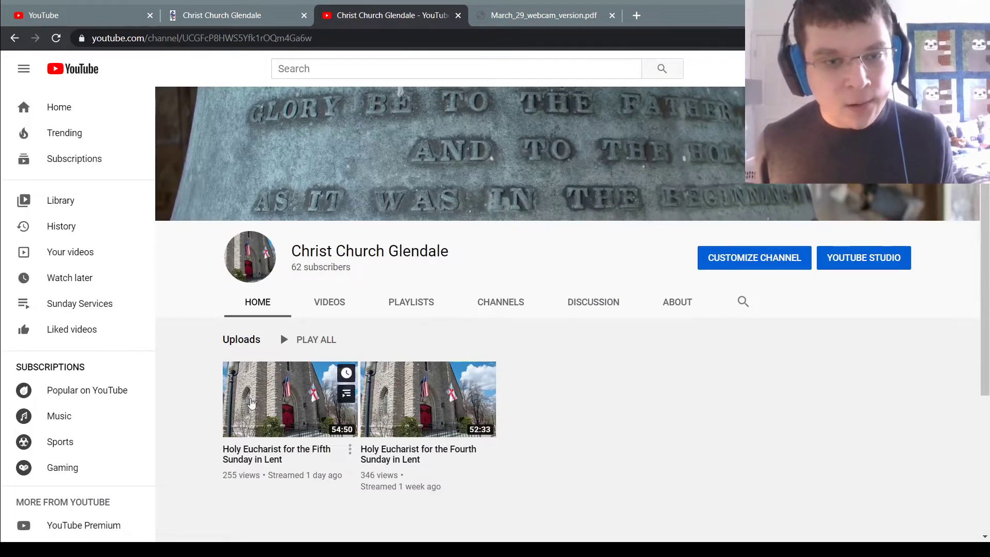
scroll(560, 508, "down", 1)
left_click(306, 68)
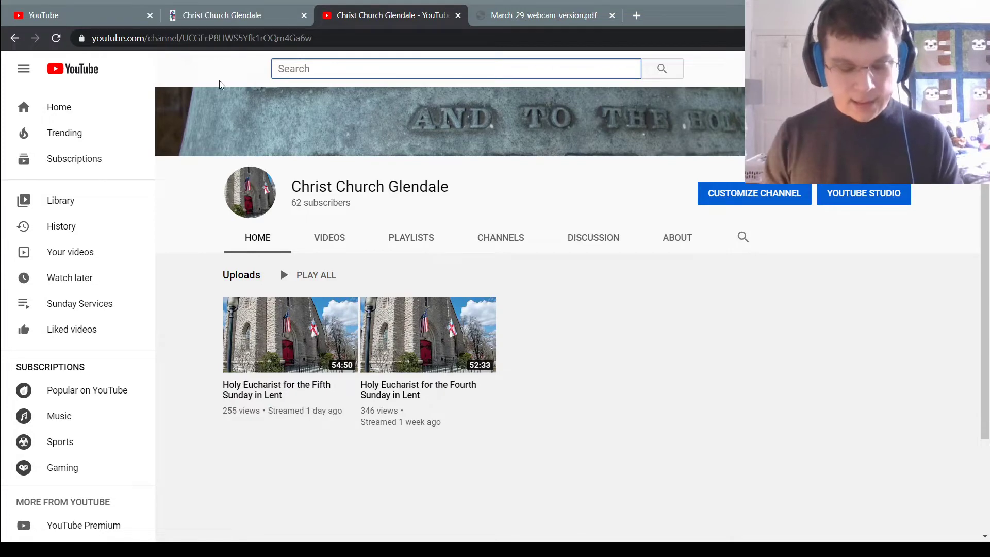
type("Christ church")
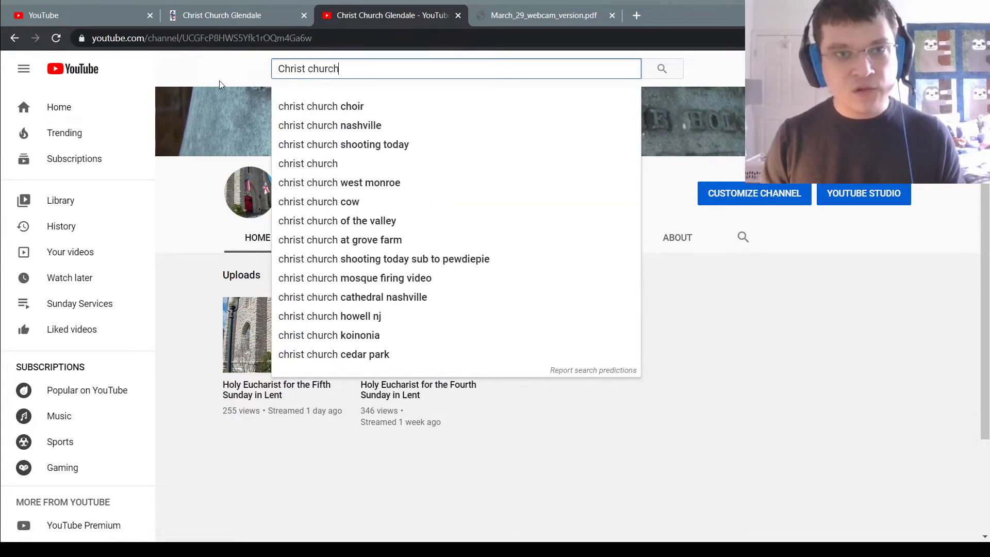
type(" glendale")
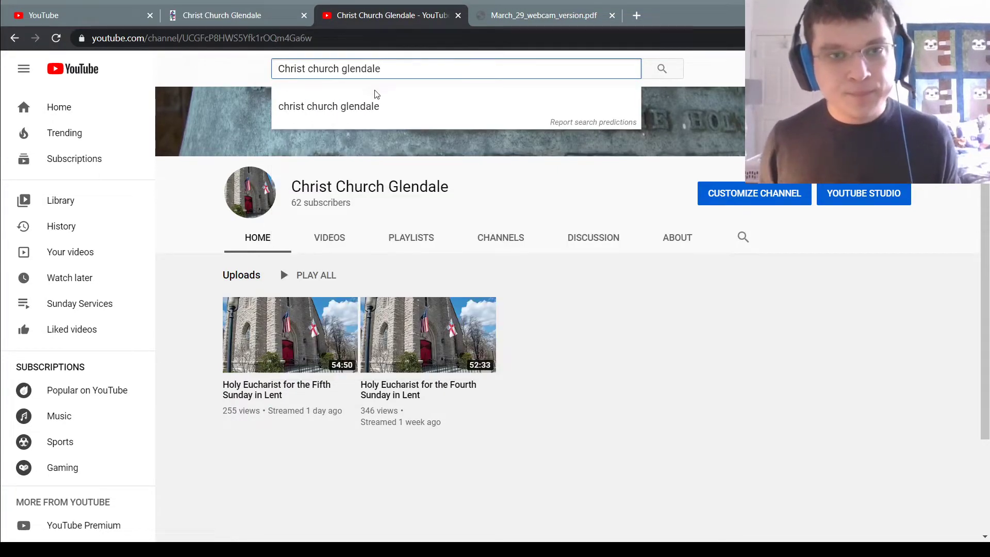
left_click(375, 105)
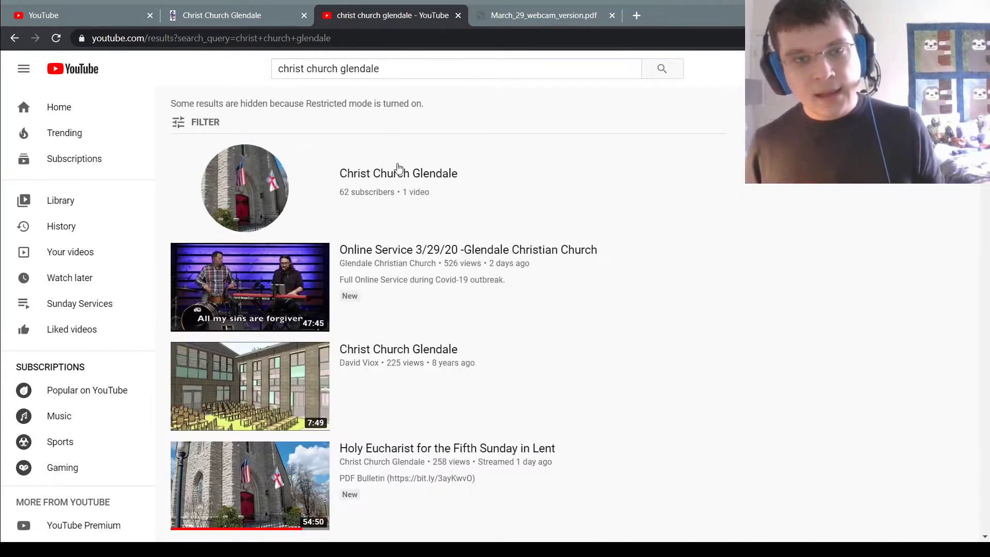
left_click(398, 177)
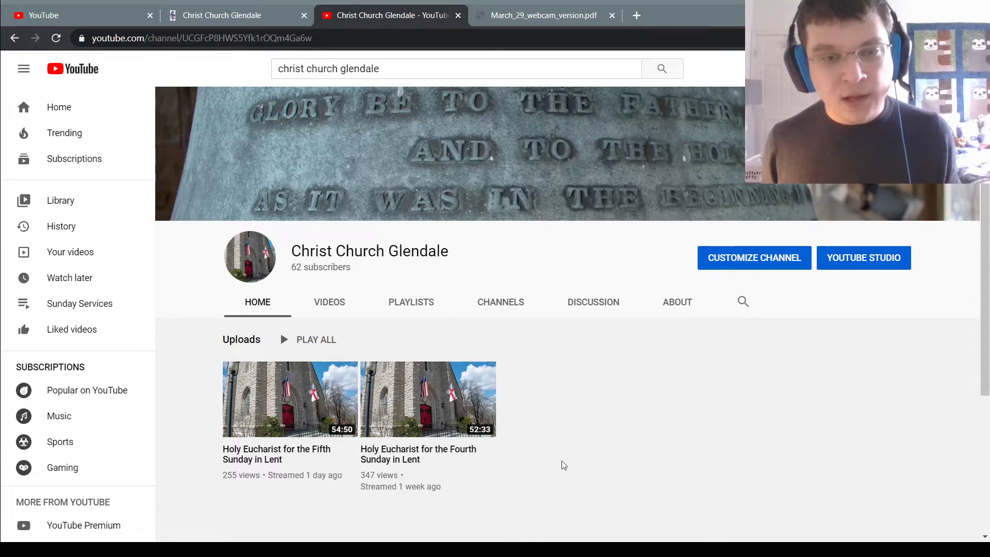
Play and pause the Fourth Sunday in Lent service, then go back to the channel page.
left_click(427, 416)
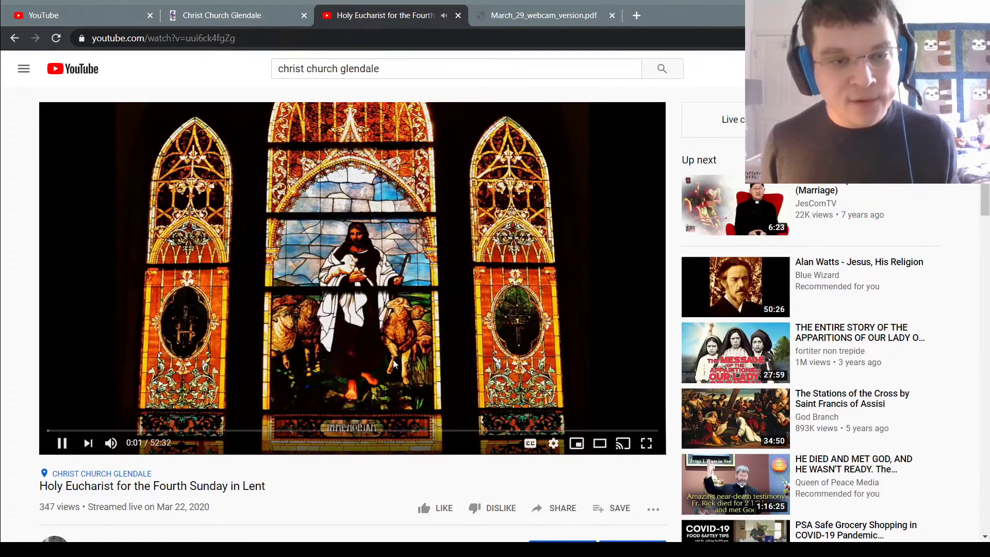
left_click(345, 340)
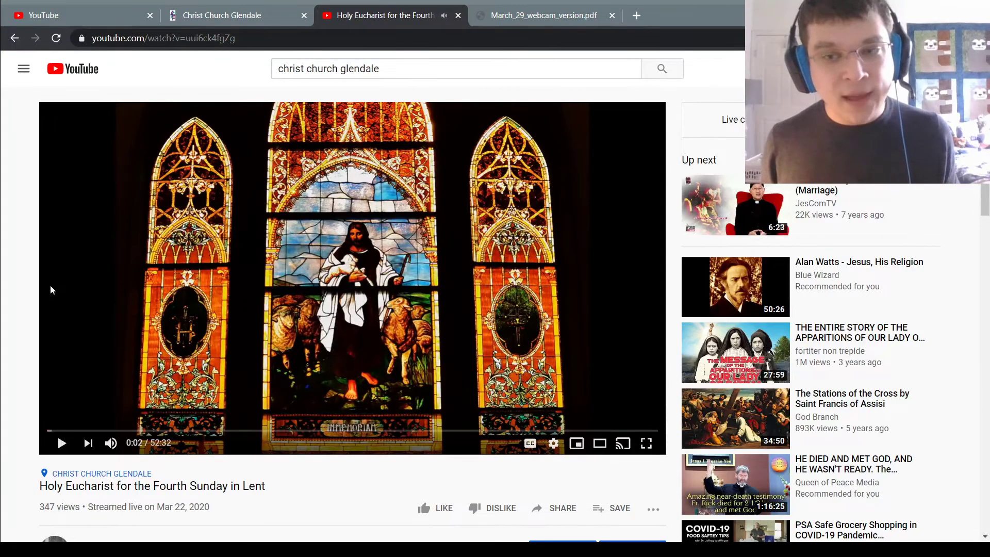
key("alt+Left")
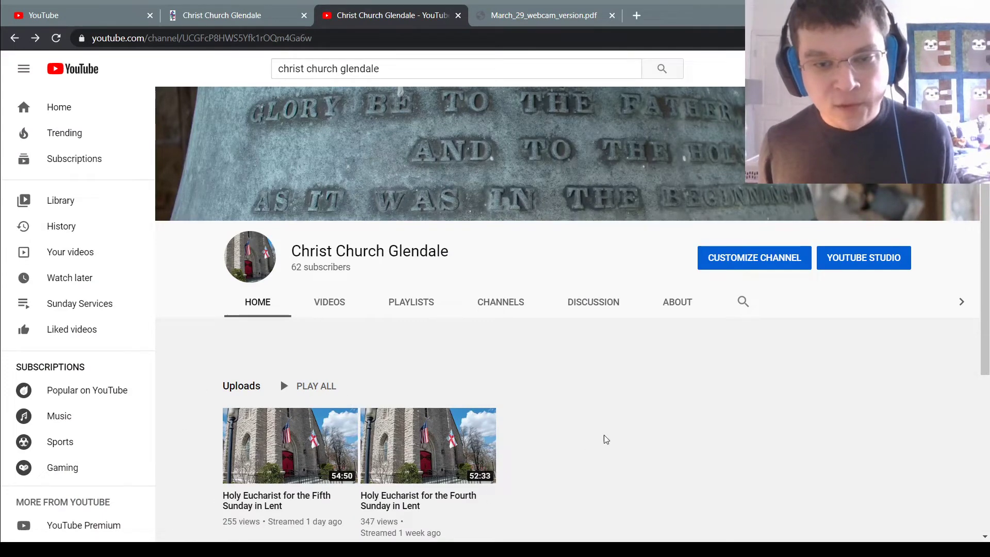
scroll(260, 418, "down", 2)
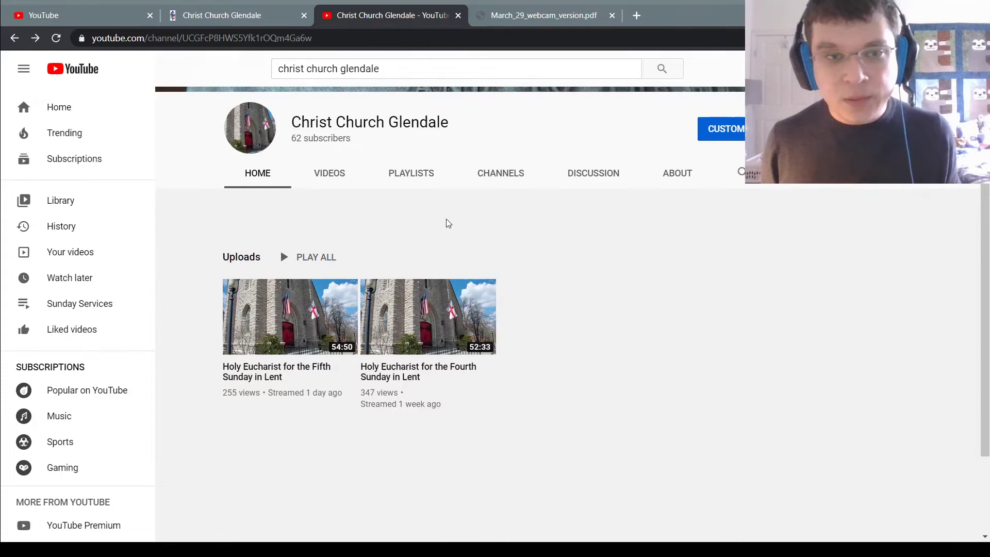
Follow the 'Digital Resources for Church during COVID-19' article's Worship Resources to St. Bede's Breviary.
left_click(250, 18)
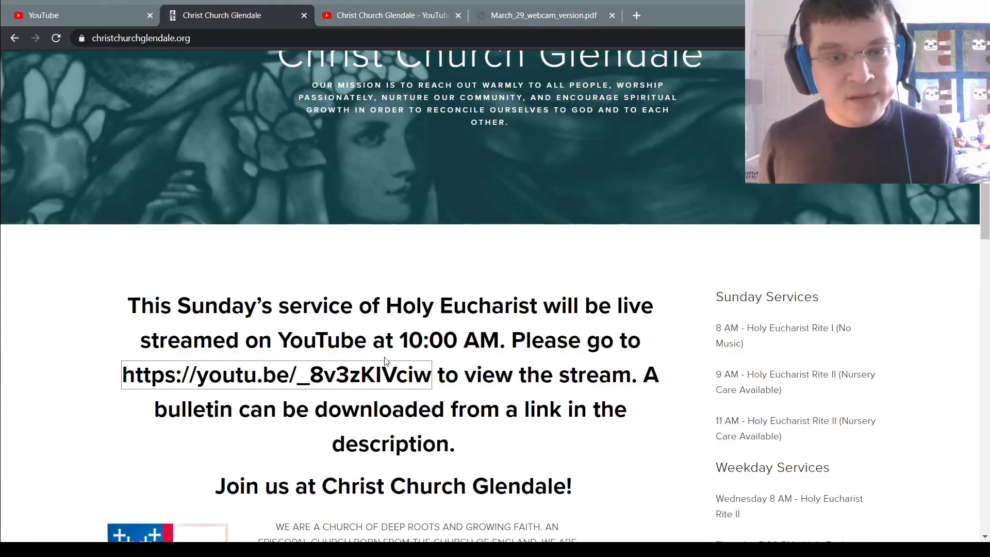
scroll(565, 363, "down", 3)
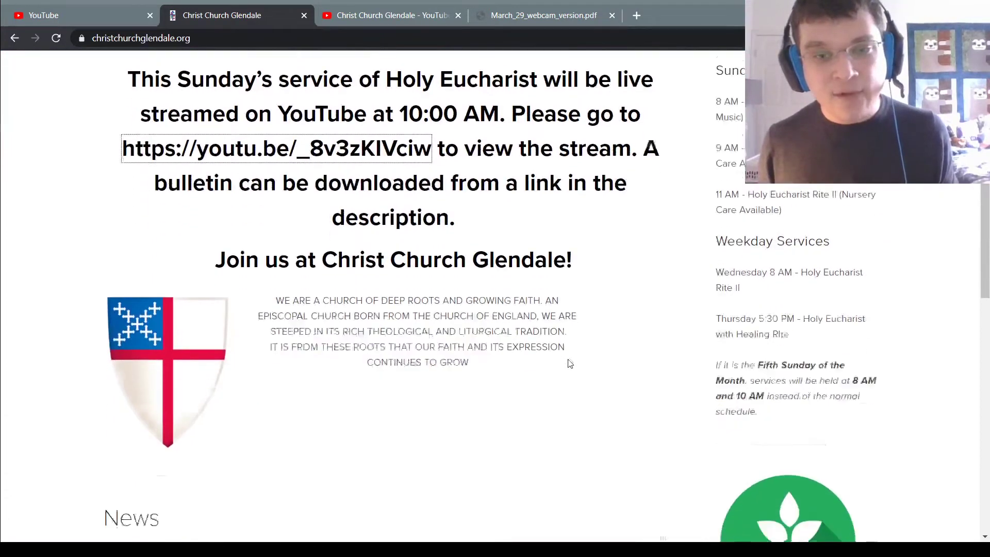
scroll(560, 355, "down", 3)
scroll(553, 341, "down", 2)
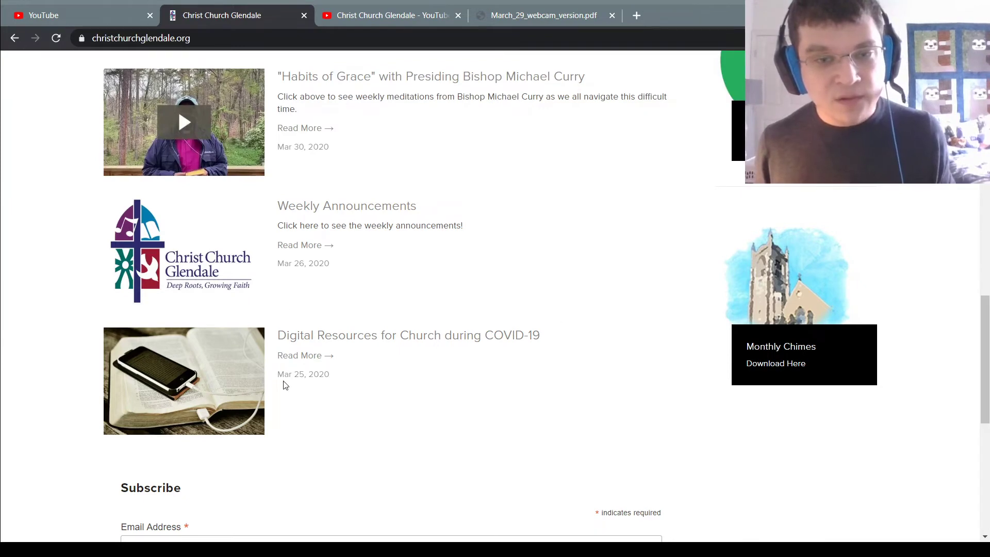
left_click(477, 343)
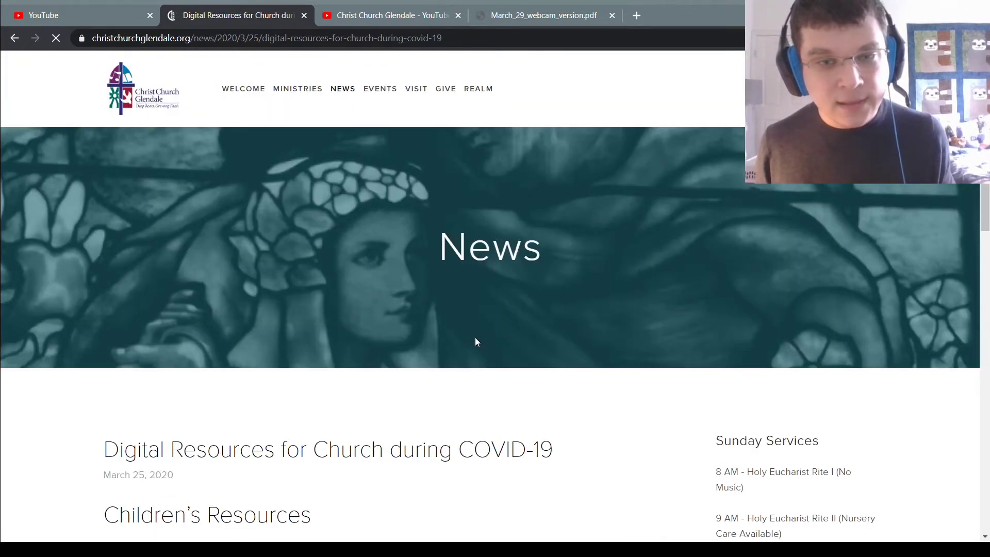
scroll(444, 369, "down", 3)
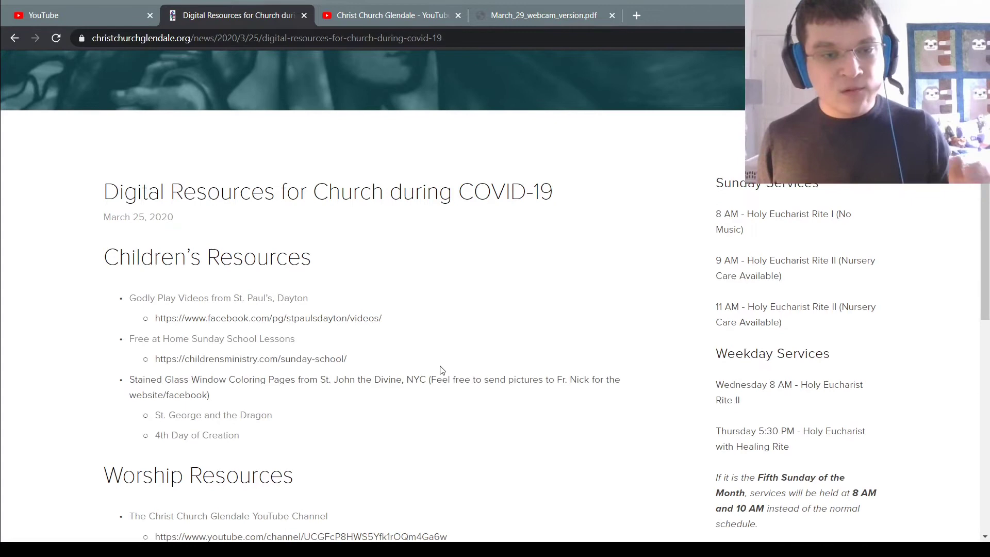
scroll(418, 345, "down", 3)
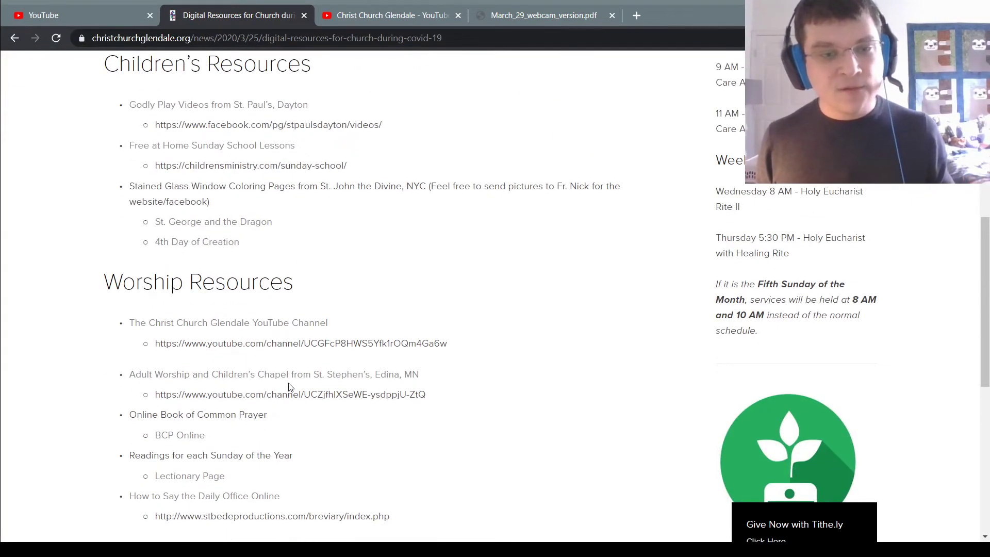
left_click(253, 329)
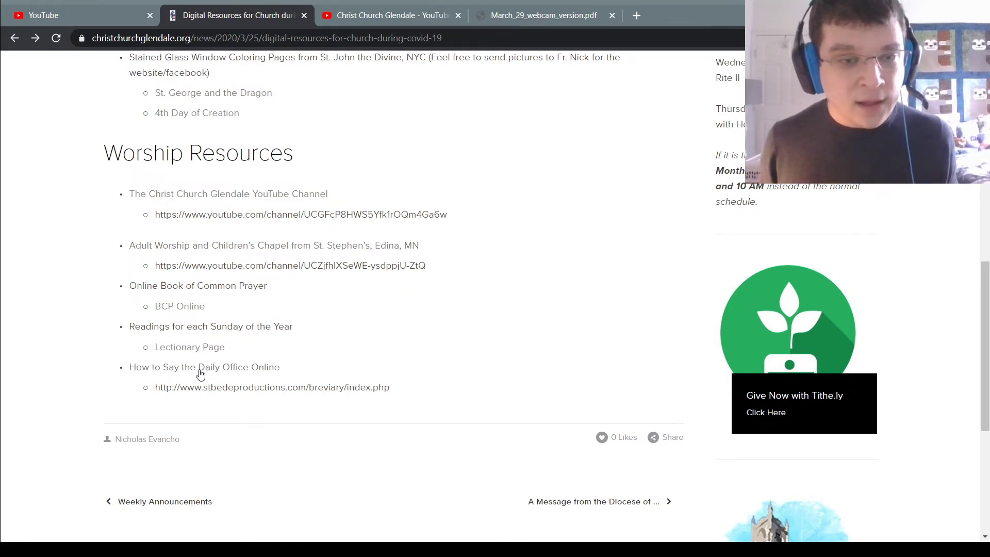
left_click(164, 374)
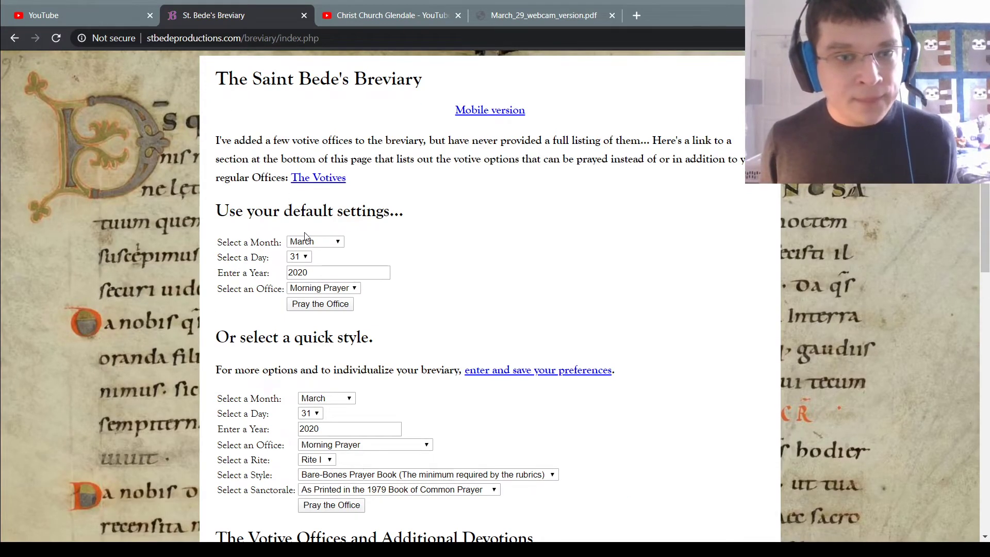
Pray the Office with default settings for March 31, 2020, then go back to the article.
left_click(301, 308)
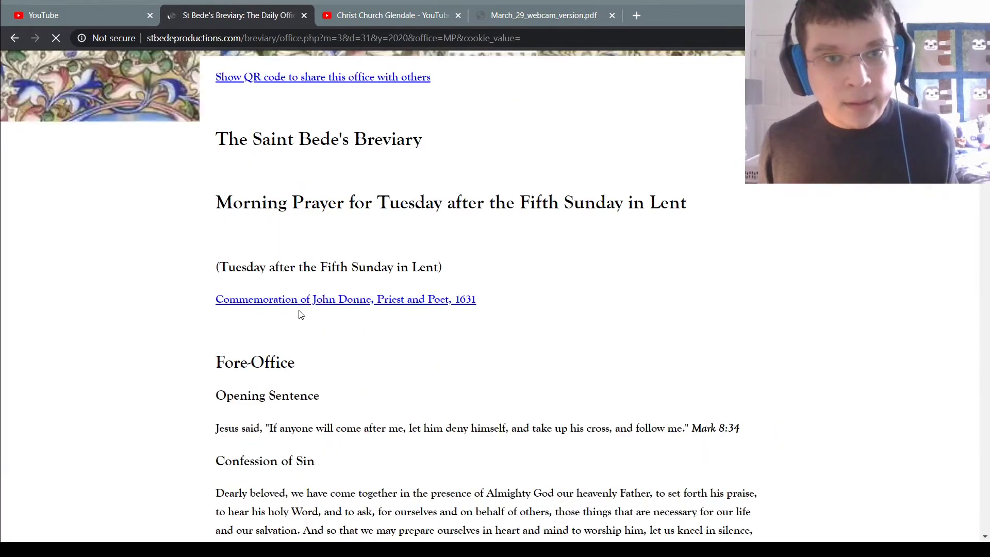
scroll(380, 239, "down", 1)
scroll(363, 225, "down", 3)
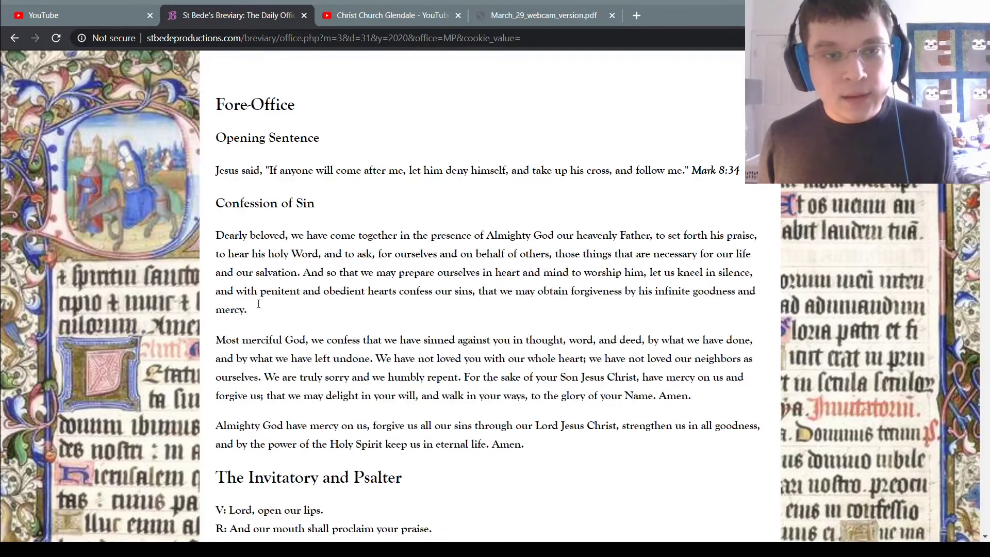
scroll(255, 444, "down", 5)
scroll(255, 444, "down", 5)
scroll(255, 443, "down", 1)
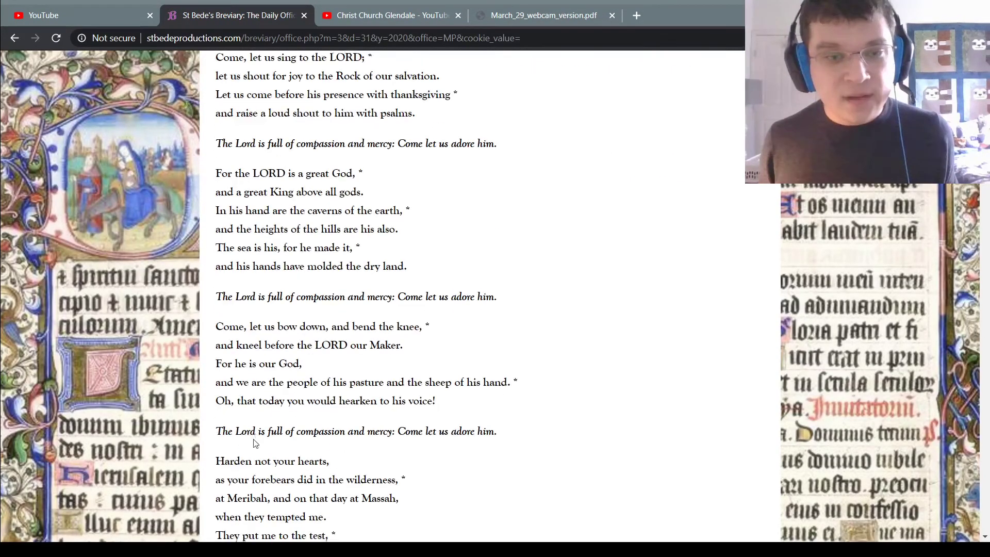
scroll(254, 443, "down", 5)
scroll(253, 442, "down", 4)
scroll(253, 443, "down", 2)
scroll(253, 437, "down", 5)
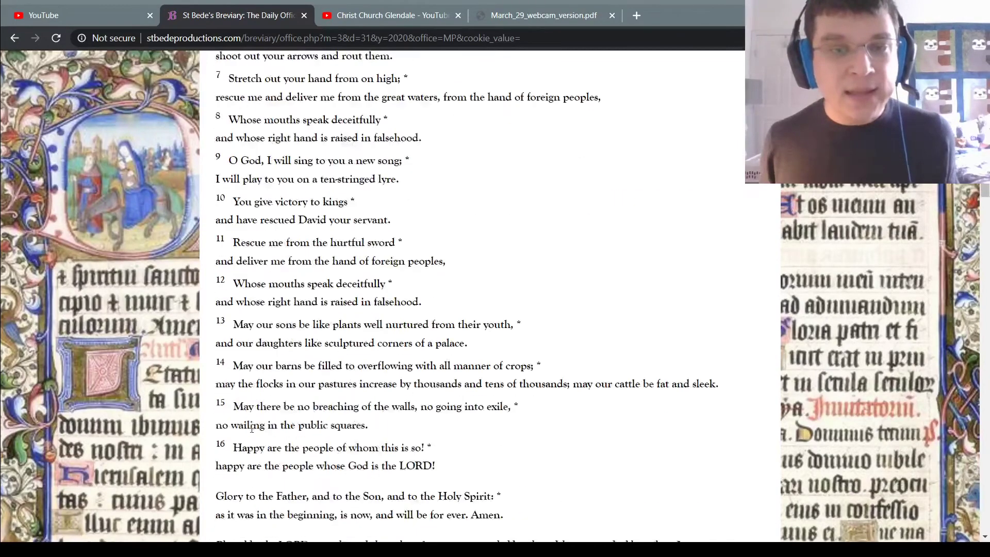
scroll(251, 428, "down", 5)
scroll(252, 428, "down", 1)
scroll(251, 427, "down", 1)
scroll(248, 431, "down", 1)
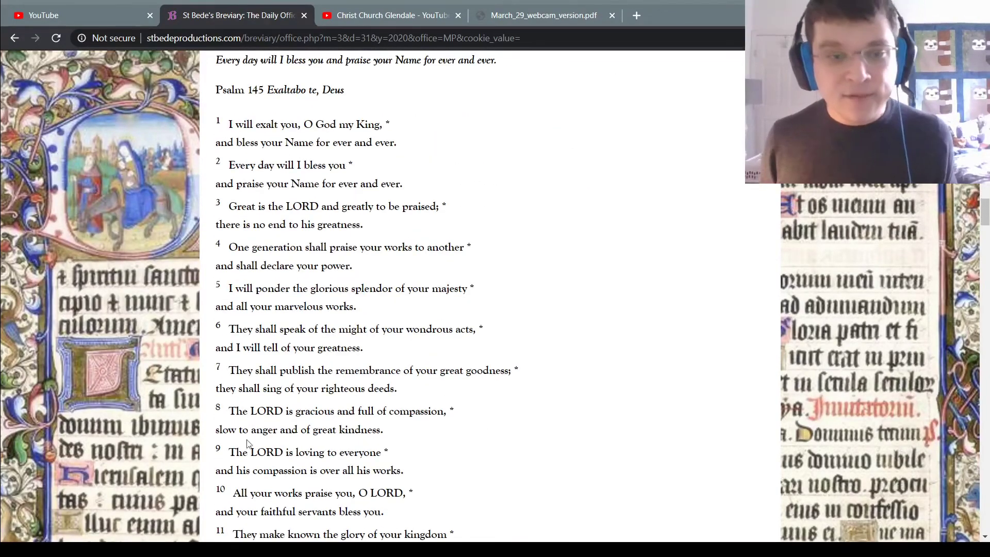
scroll(244, 439, "down", 3)
scroll(245, 439, "down", 4)
scroll(245, 437, "down", 2)
scroll(247, 434, "down", 2)
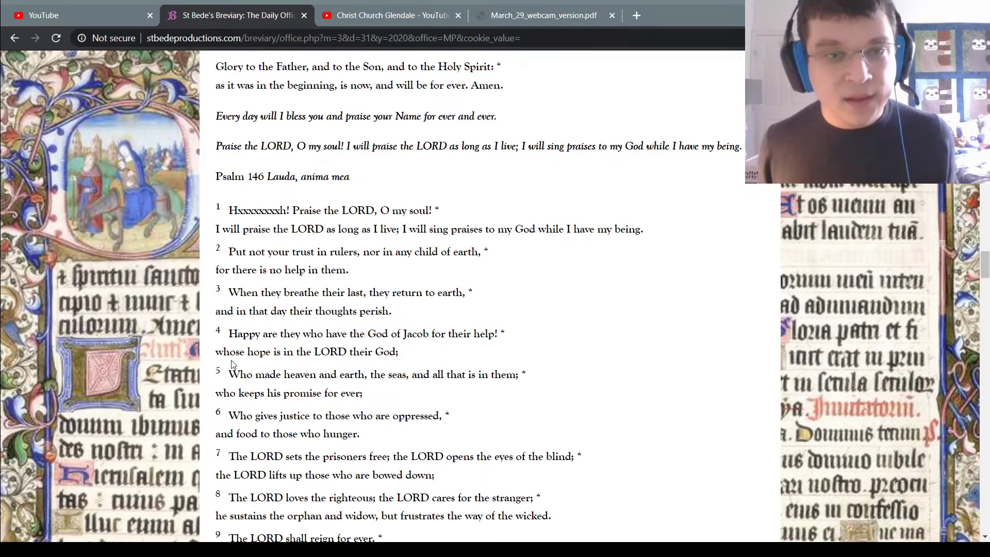
scroll(232, 362, "down", 6)
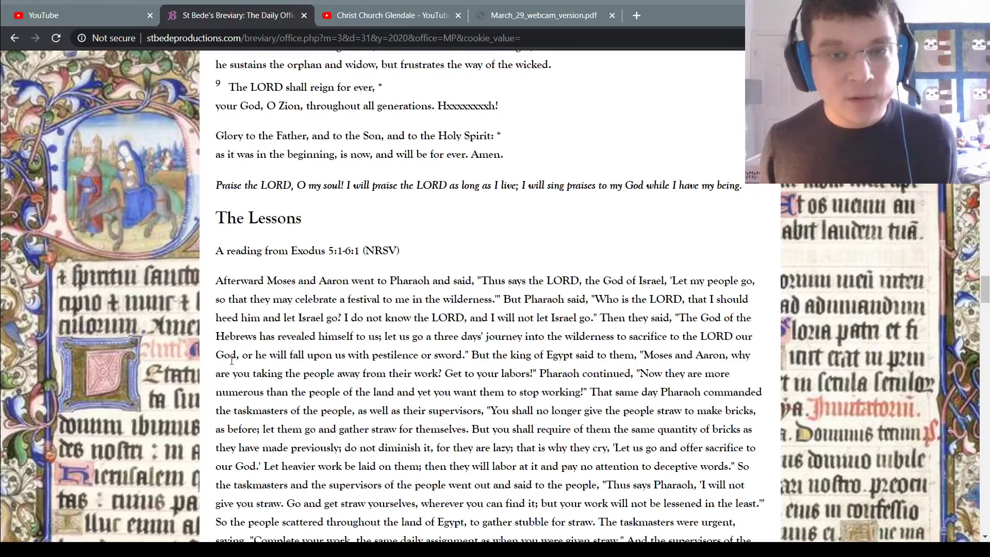
scroll(232, 360, "down", 5)
key("alt+Left")
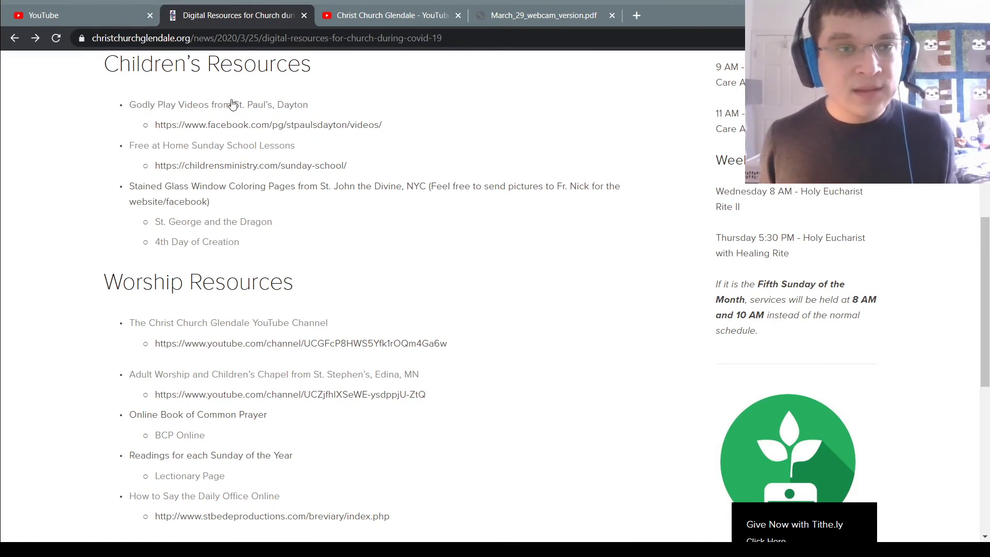
scroll(232, 104, "up", 2)
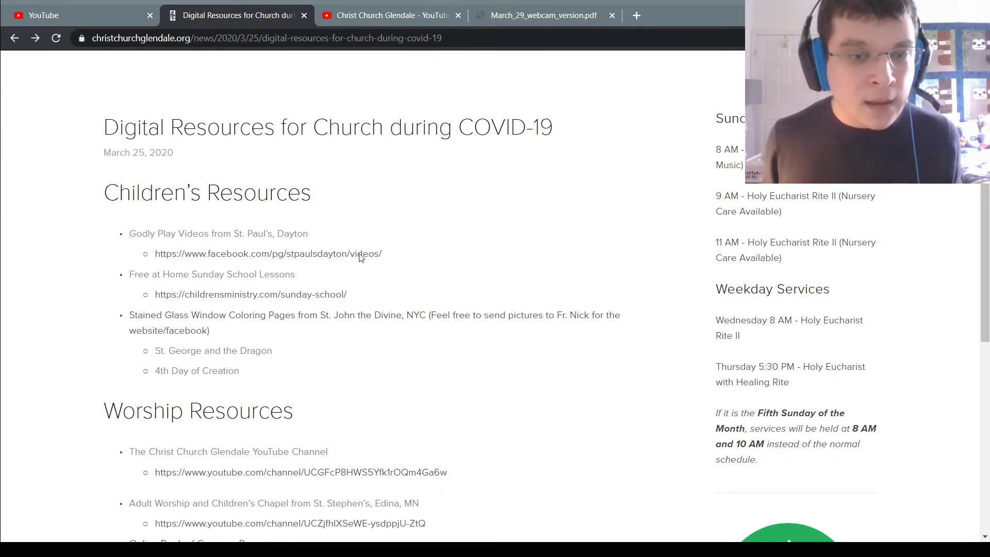
scroll(367, 364, "down", 1)
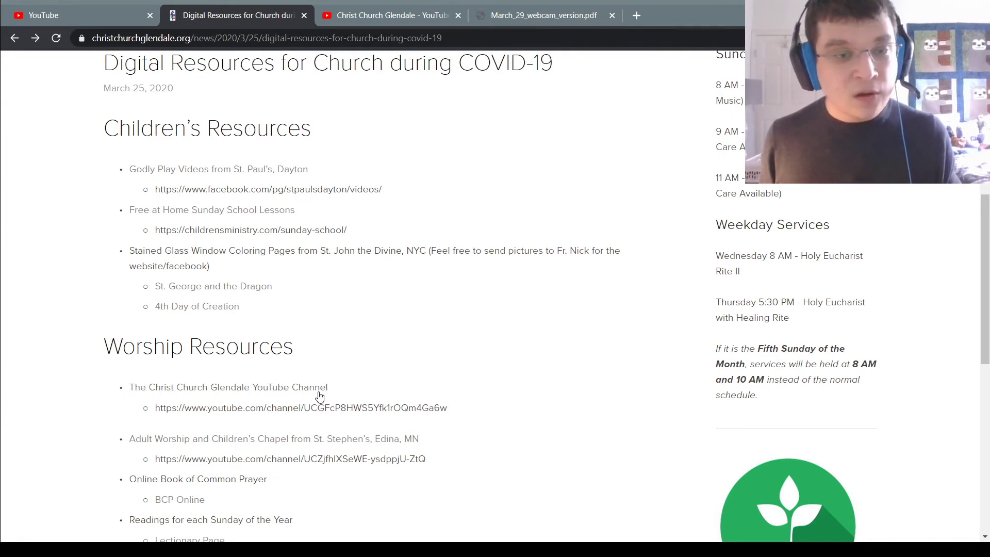
scroll(320, 393, "up", 6)
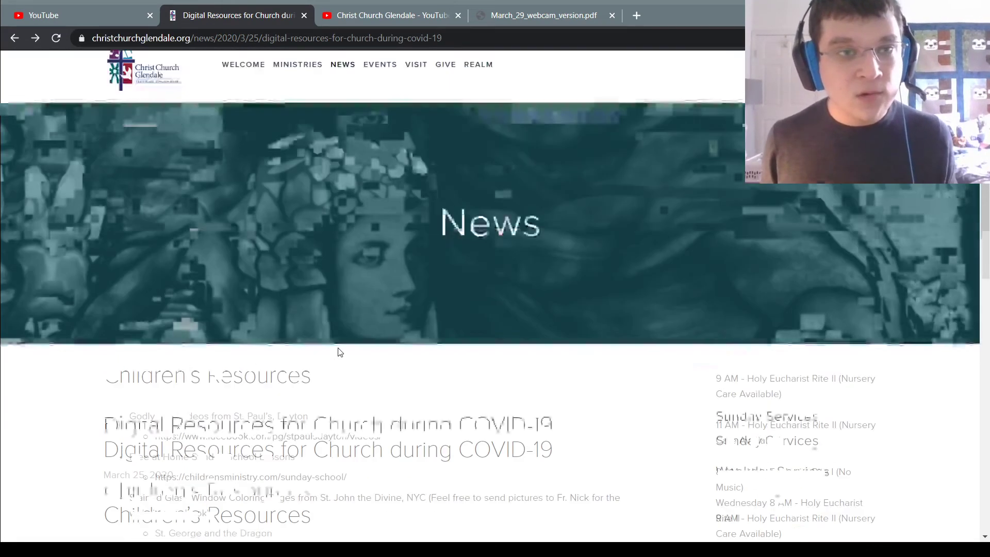
Return to the Christ Church Glendale home page to view the Sunday livestream announcement.
left_click(128, 79)
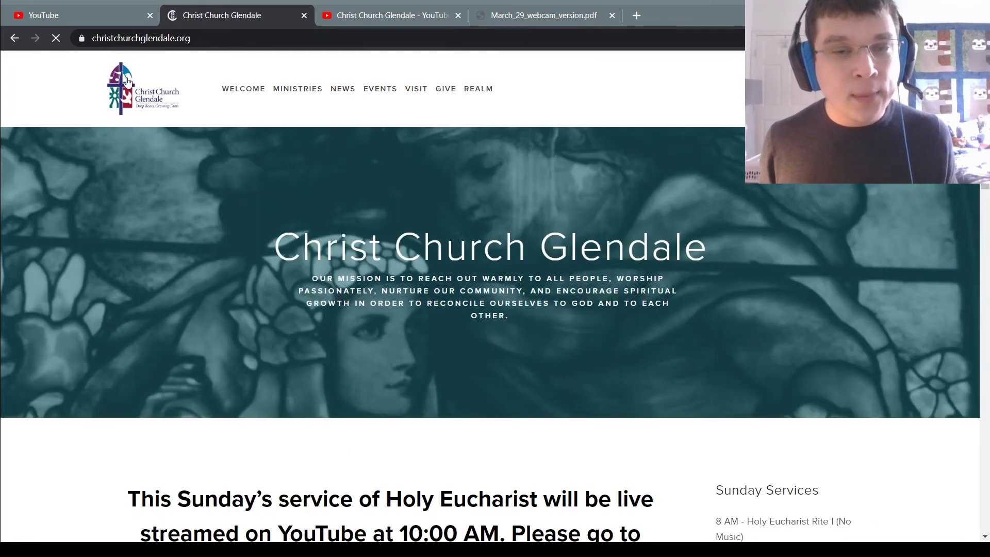
scroll(373, 272, "down", 3)
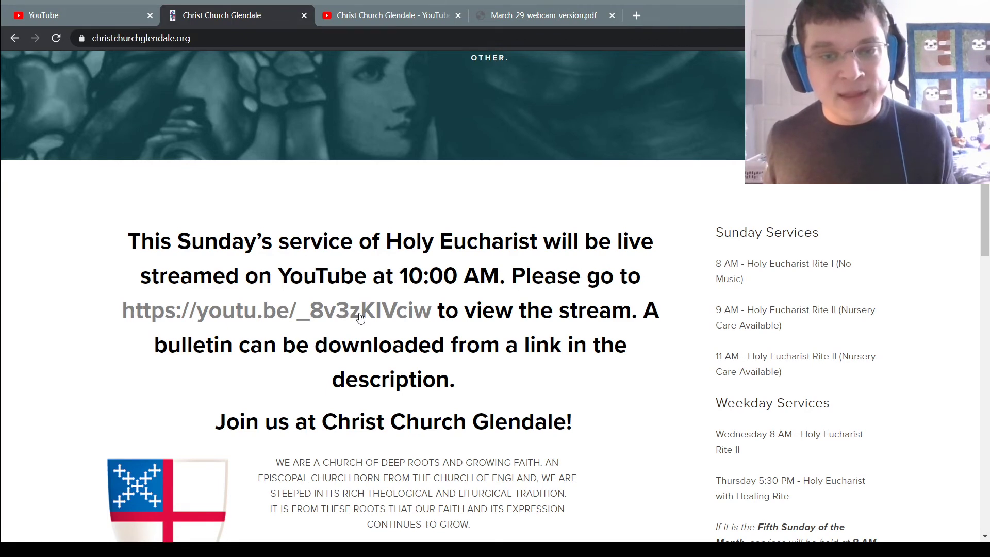
left_click(384, 16)
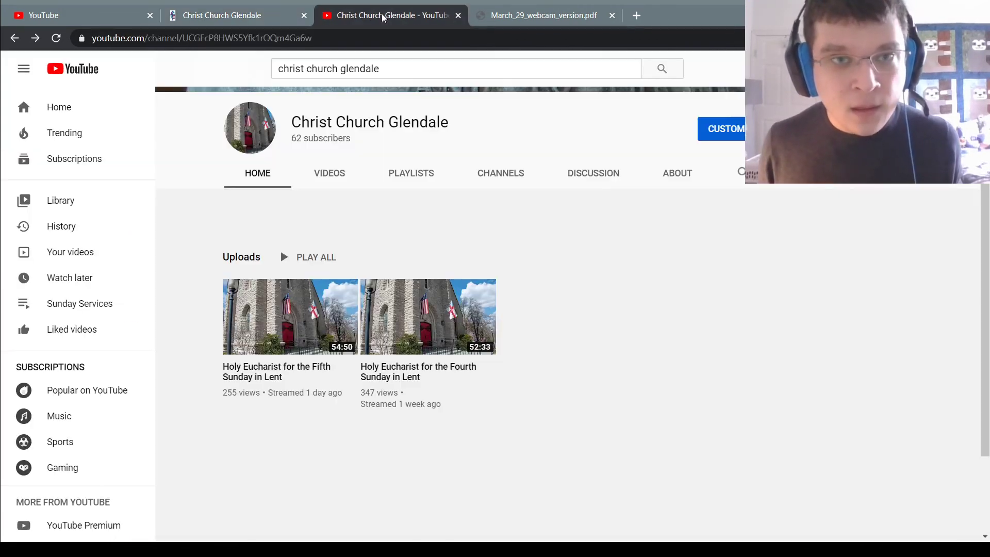